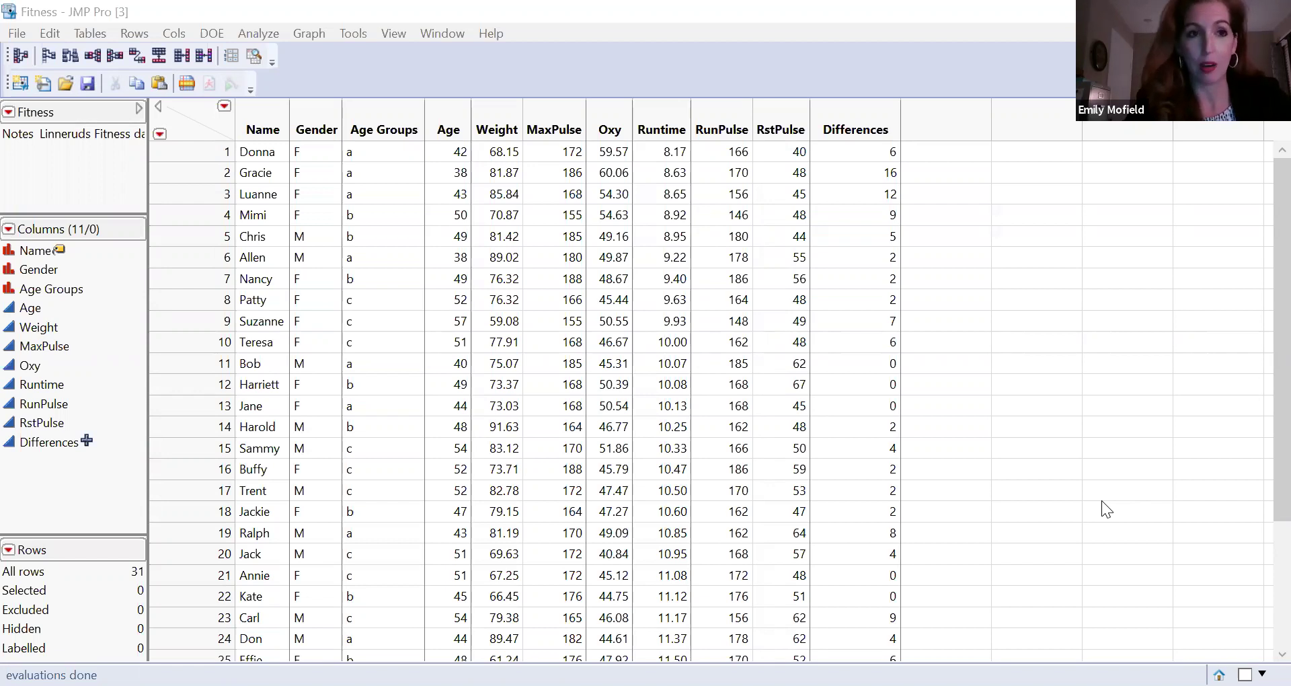
- Open File > Preferences and select Distribution in the Platforms group list
{"action": "left_click", "coordinate": [15, 33]}
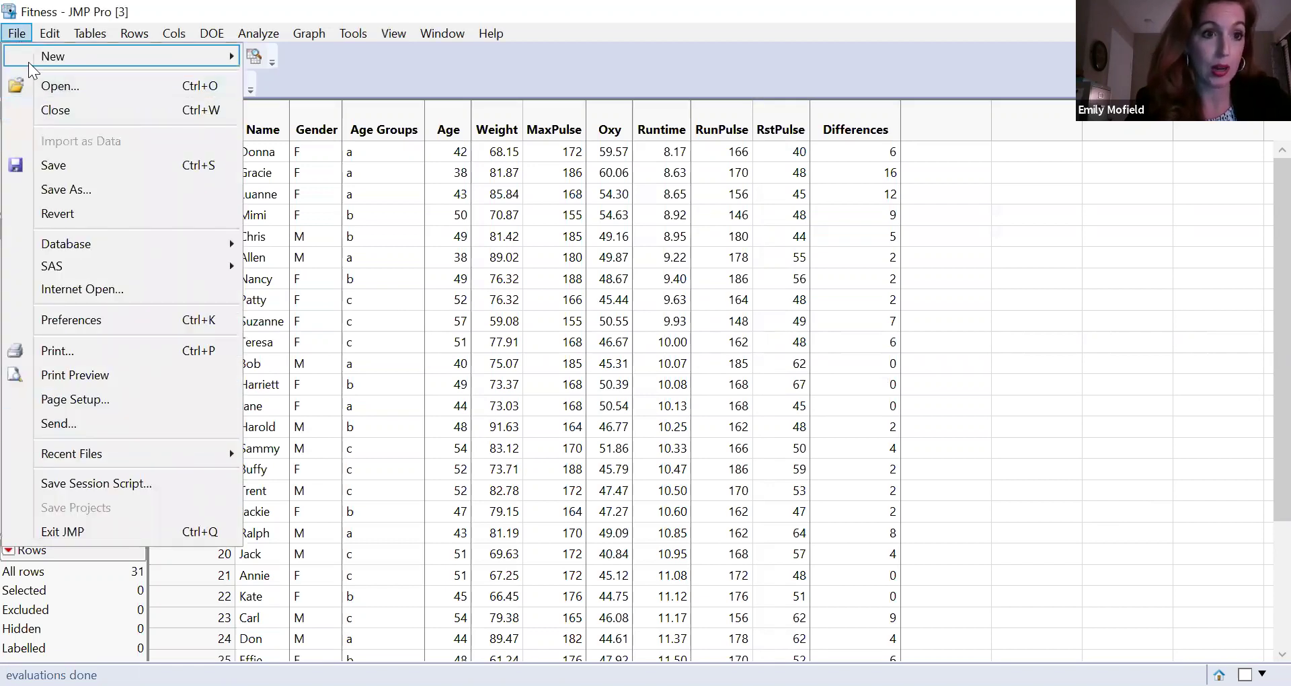
{"action": "mouse_move", "coordinate": [28, 62]}
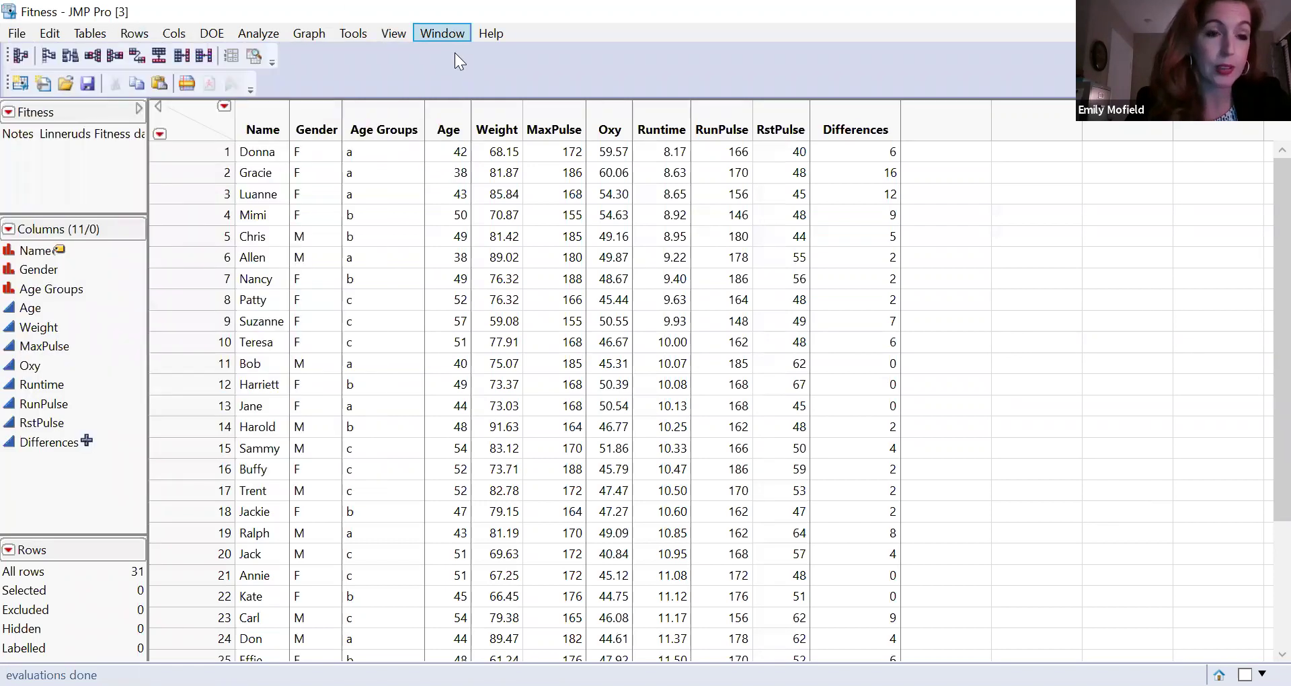
{"action": "mouse_move", "coordinate": [442, 33]}
{"action": "left_click", "coordinate": [353, 66]}
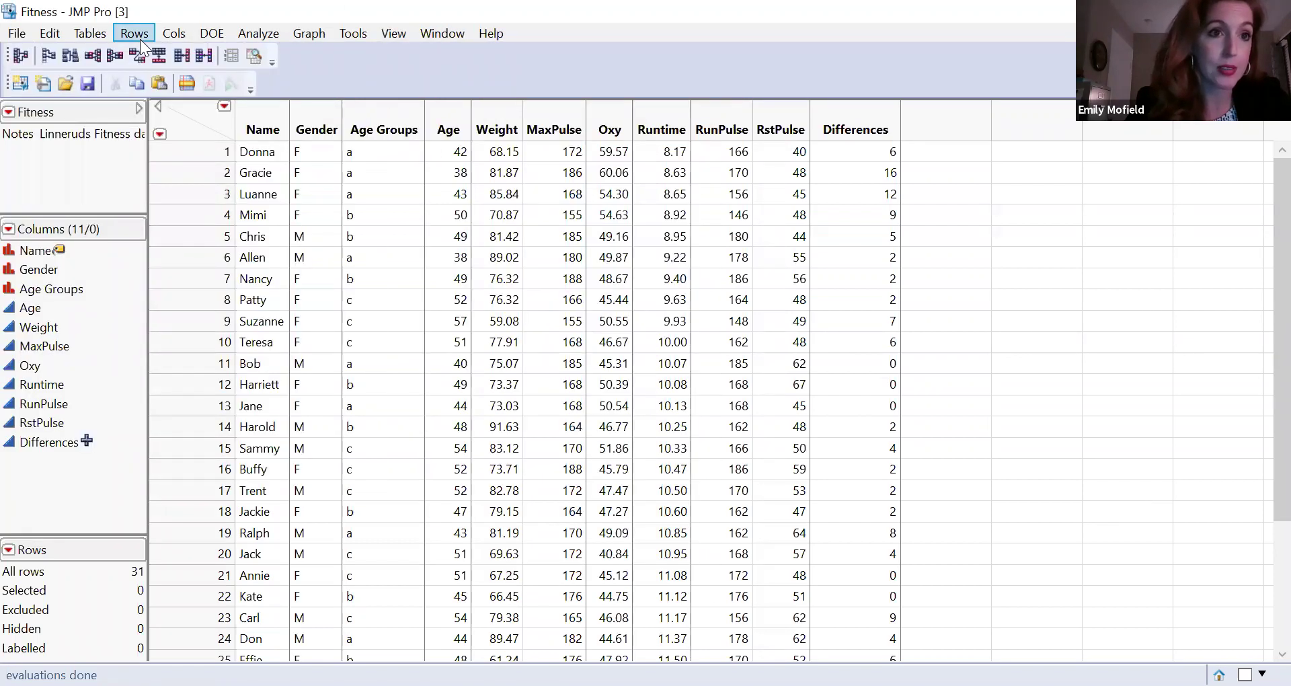
{"action": "left_click", "coordinate": [17, 33]}
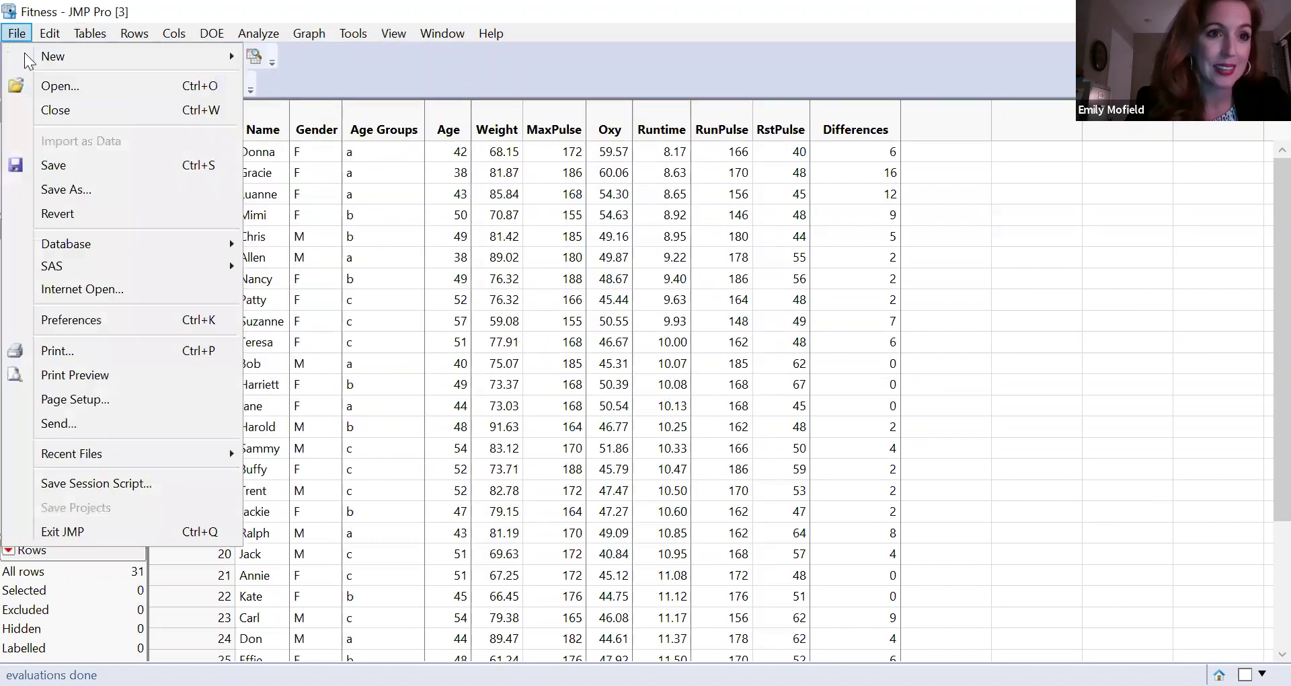
{"action": "left_click", "coordinate": [117, 324]}
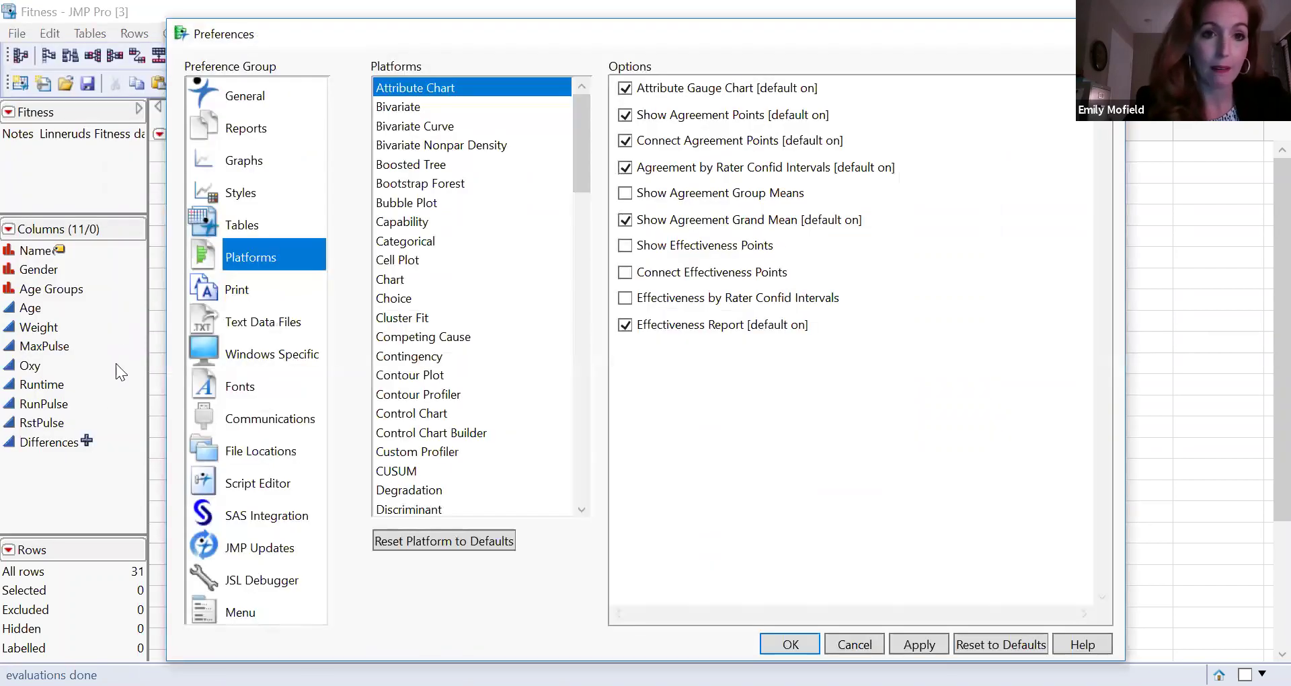
{"action": "left_click", "coordinate": [248, 107]}
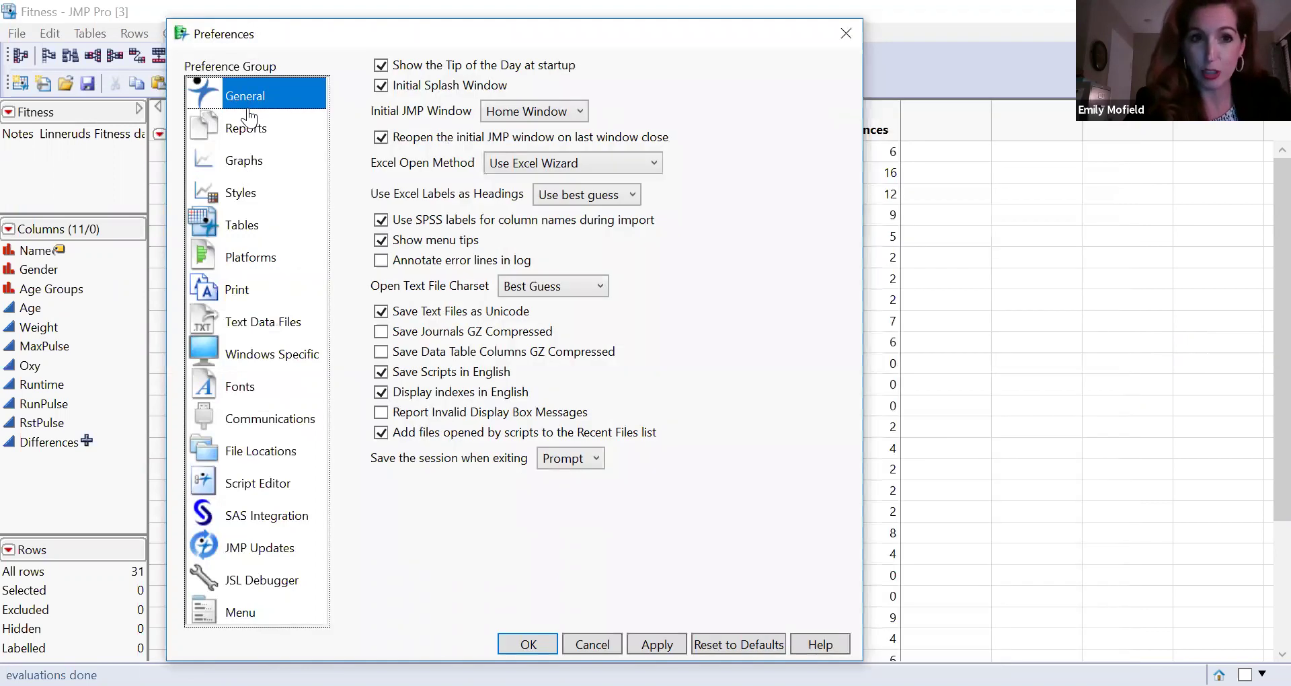
{"action": "left_click", "coordinate": [235, 267]}
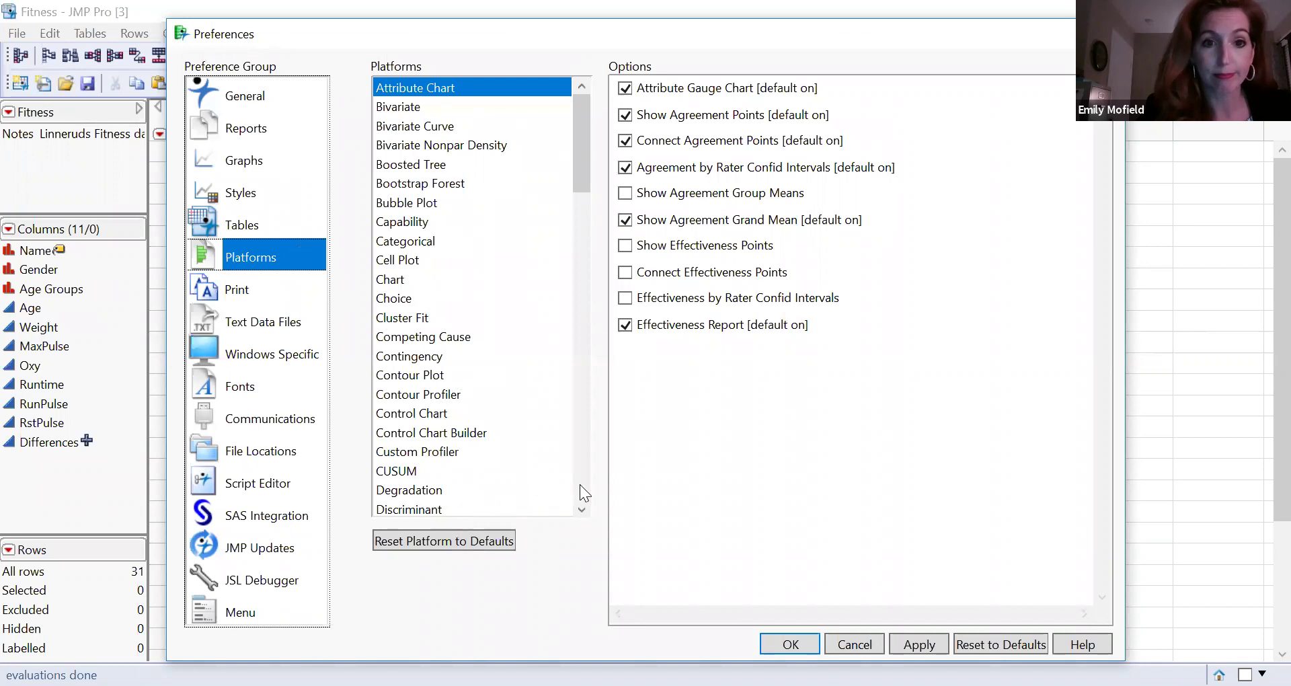
{"action": "scroll", "coordinate": [579, 484], "scroll_direction": "down", "scroll_amount": 8}
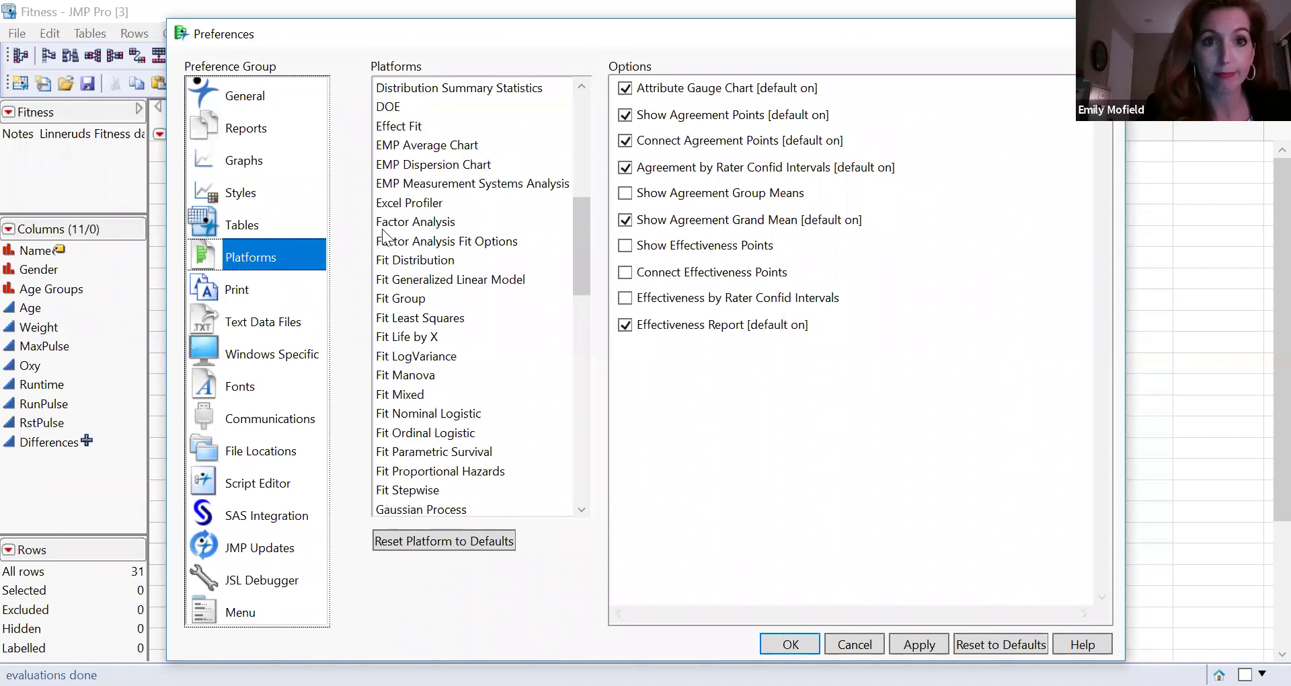
{"action": "left_click", "coordinate": [579, 85]}
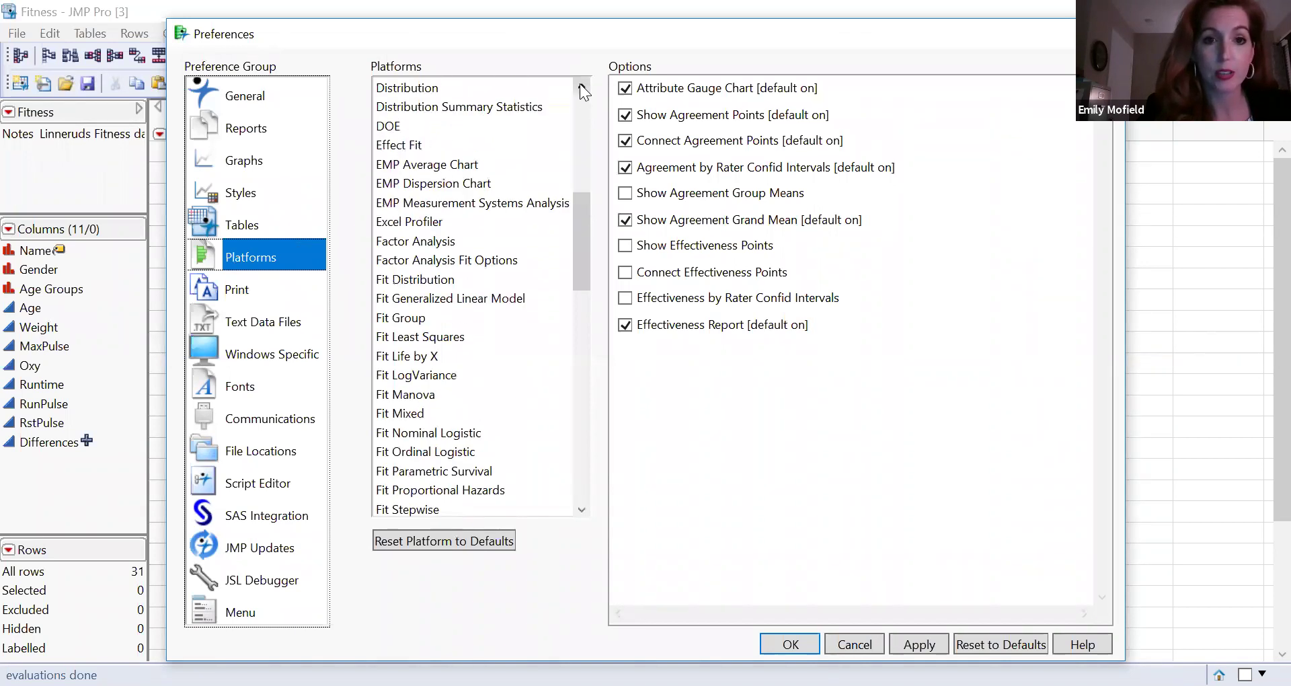
{"action": "left_click", "coordinate": [441, 88]}
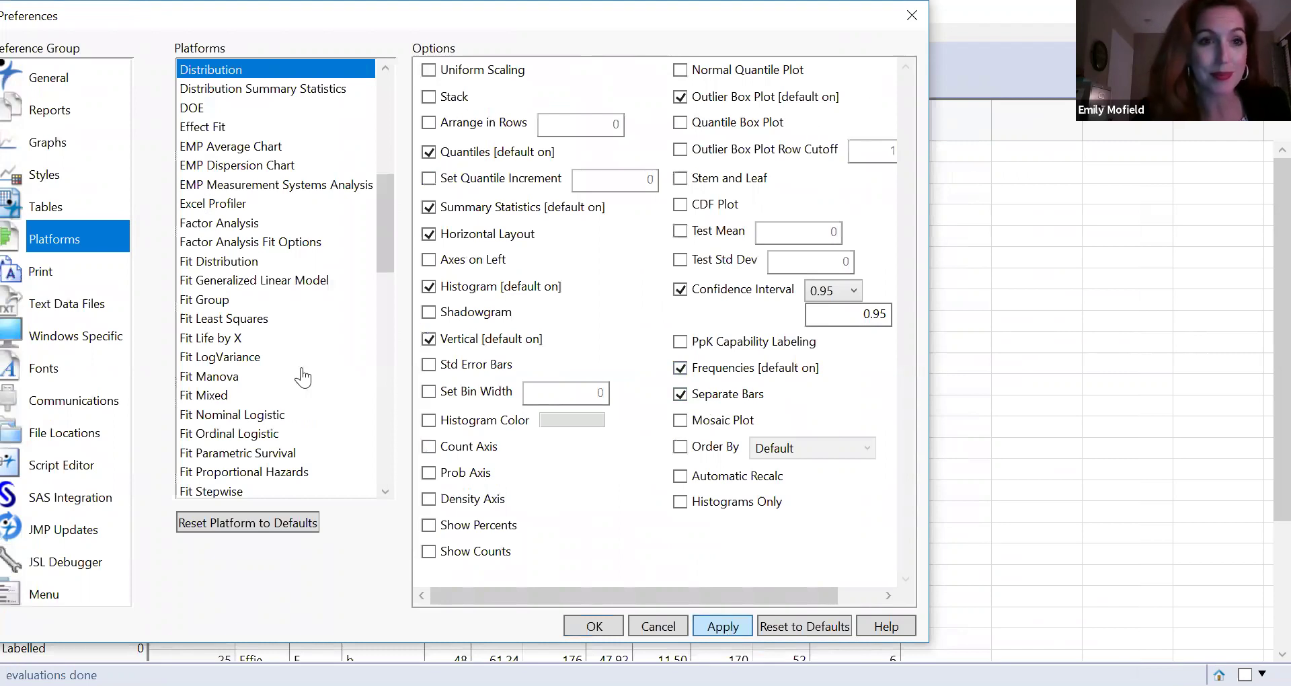
- Add Variance, Skewness, Kurtosis and Median to Distribution Summary Statistics, apply, and close Preferences
{"action": "left_click", "coordinate": [388, 493]}
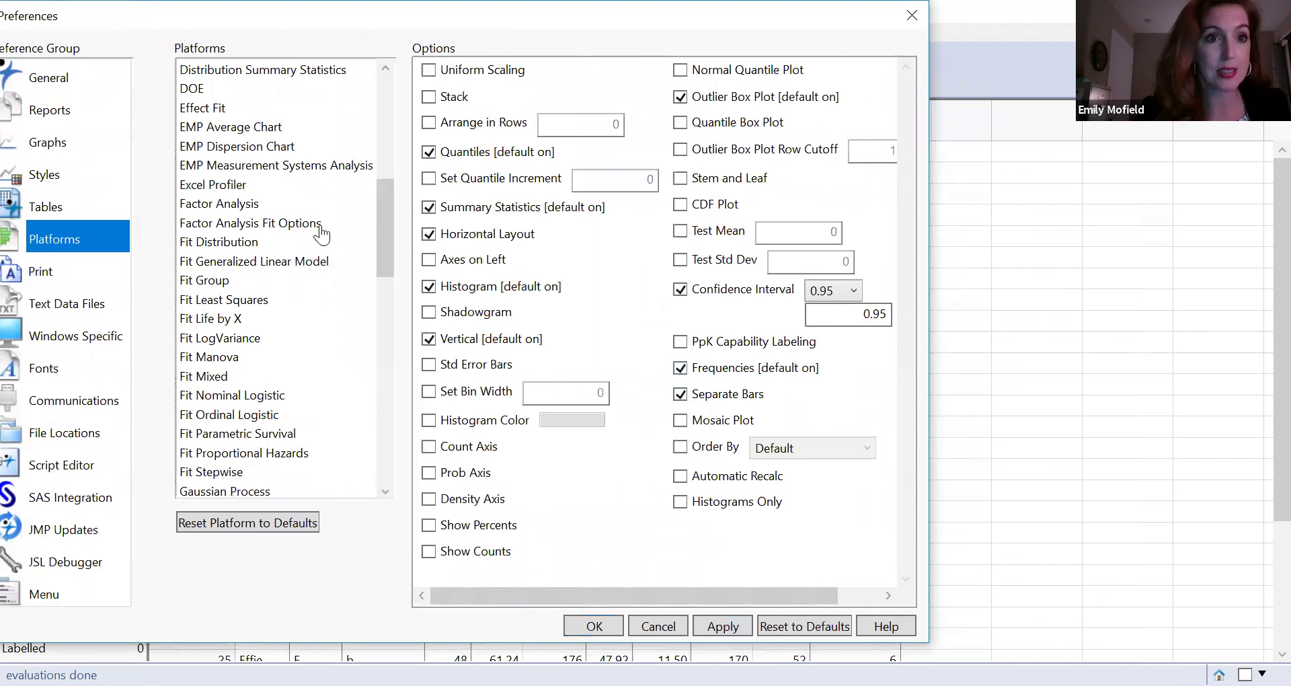
{"action": "left_click", "coordinate": [323, 70]}
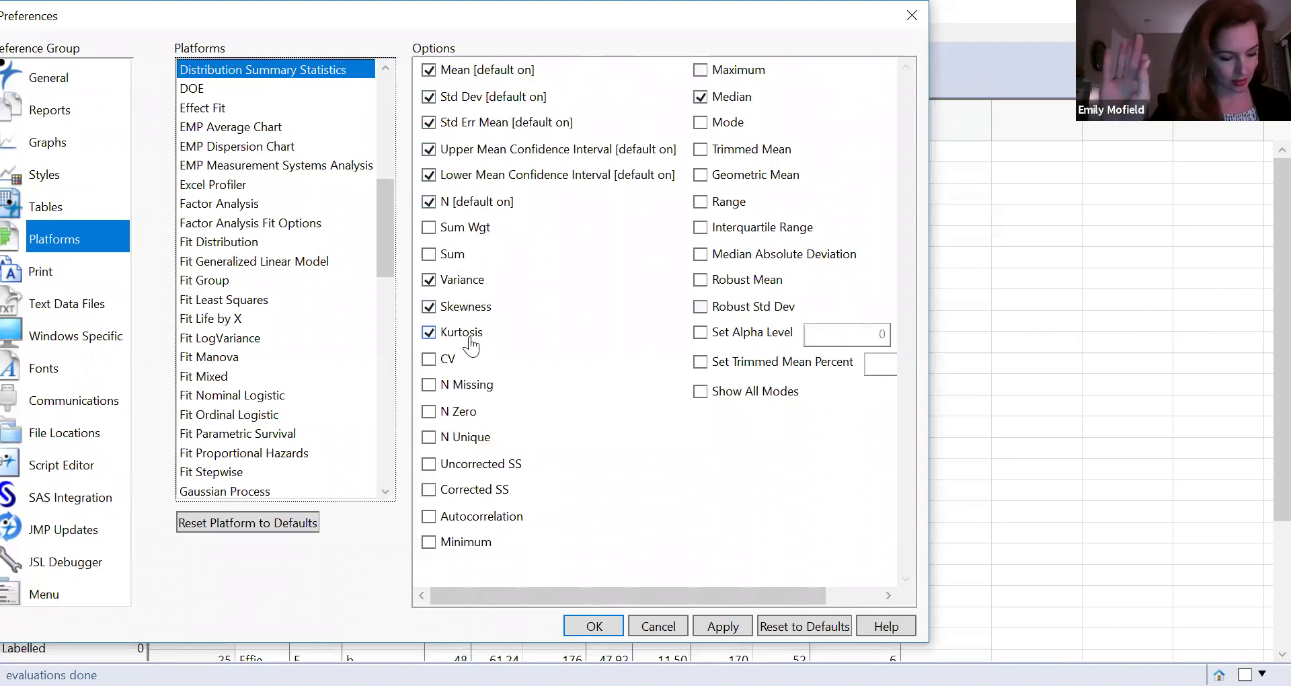
{"action": "left_click", "coordinate": [714, 626]}
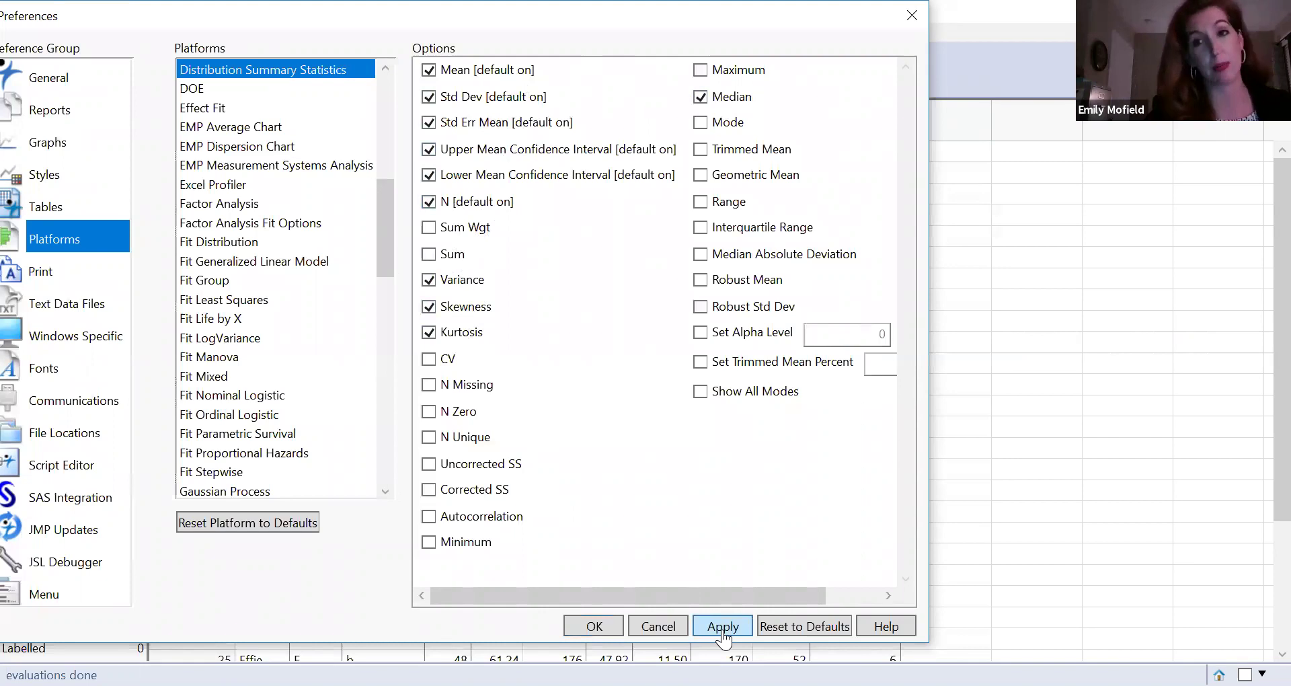
{"action": "left_click", "coordinate": [921, 11]}
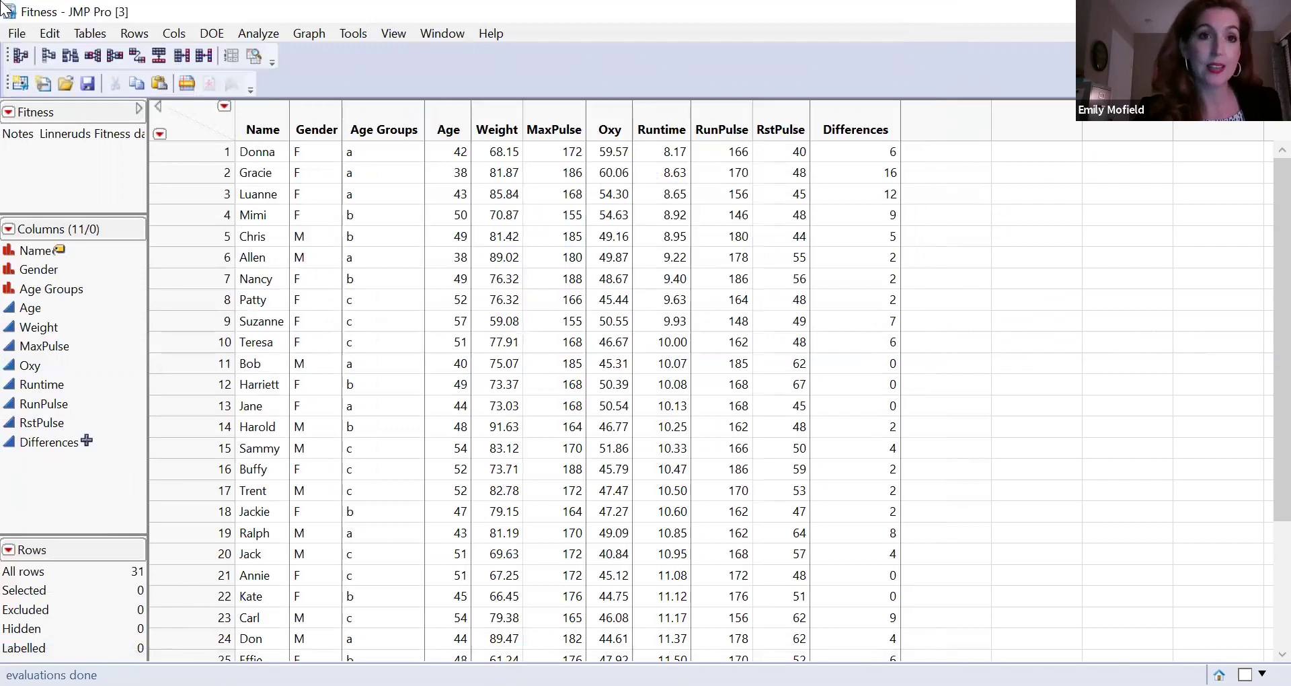
- Run Analyze > Distribution with Weight assigned as the Y, Columns variable
{"action": "left_click", "coordinate": [254, 34]}
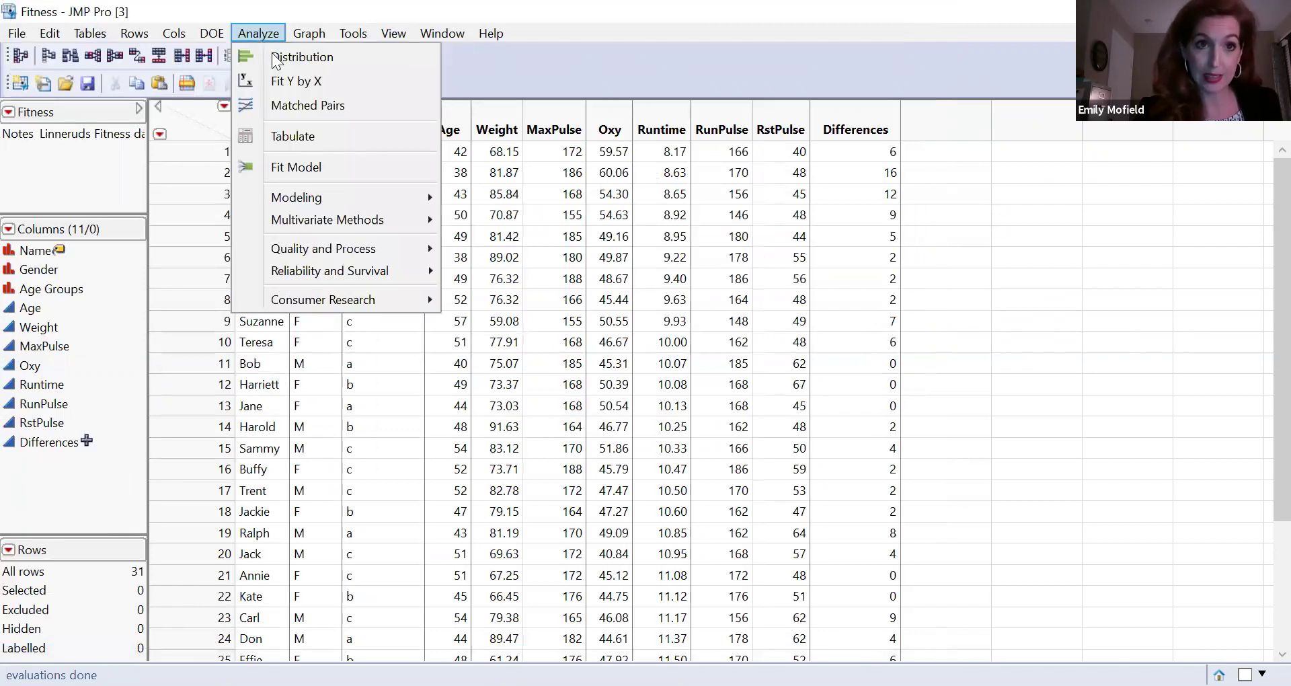
{"action": "left_click", "coordinate": [274, 57]}
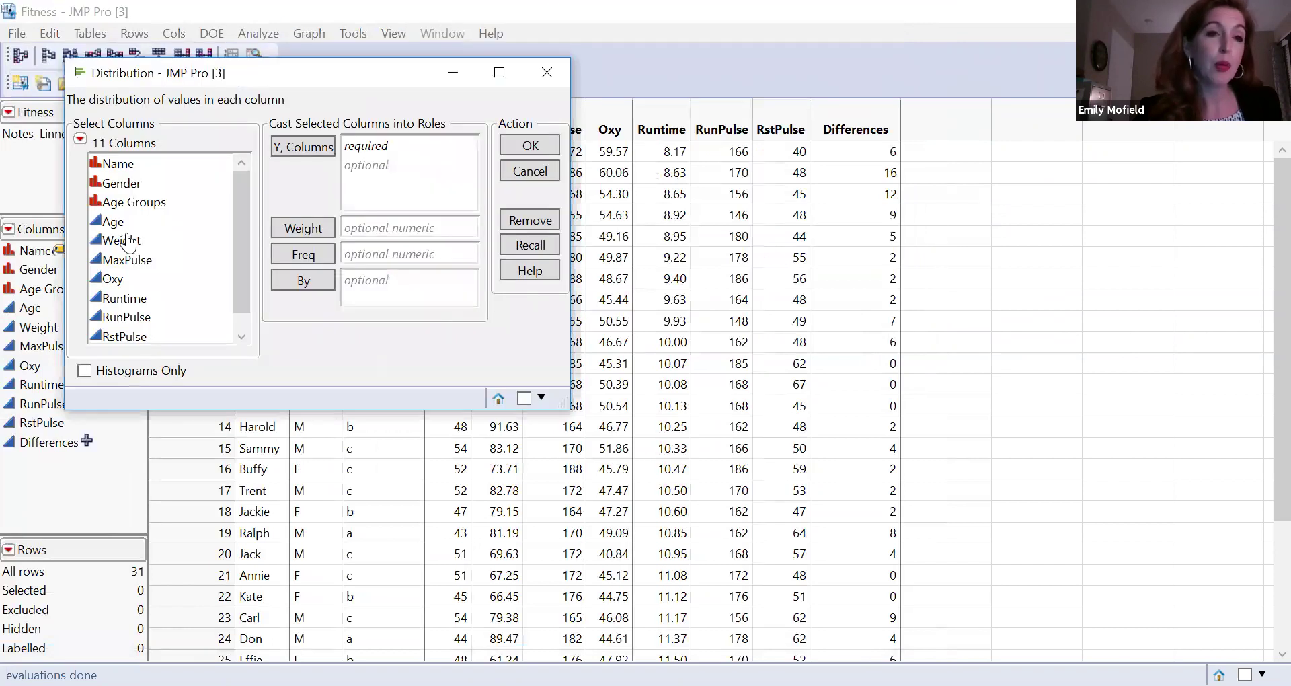
{"action": "left_click", "coordinate": [128, 243]}
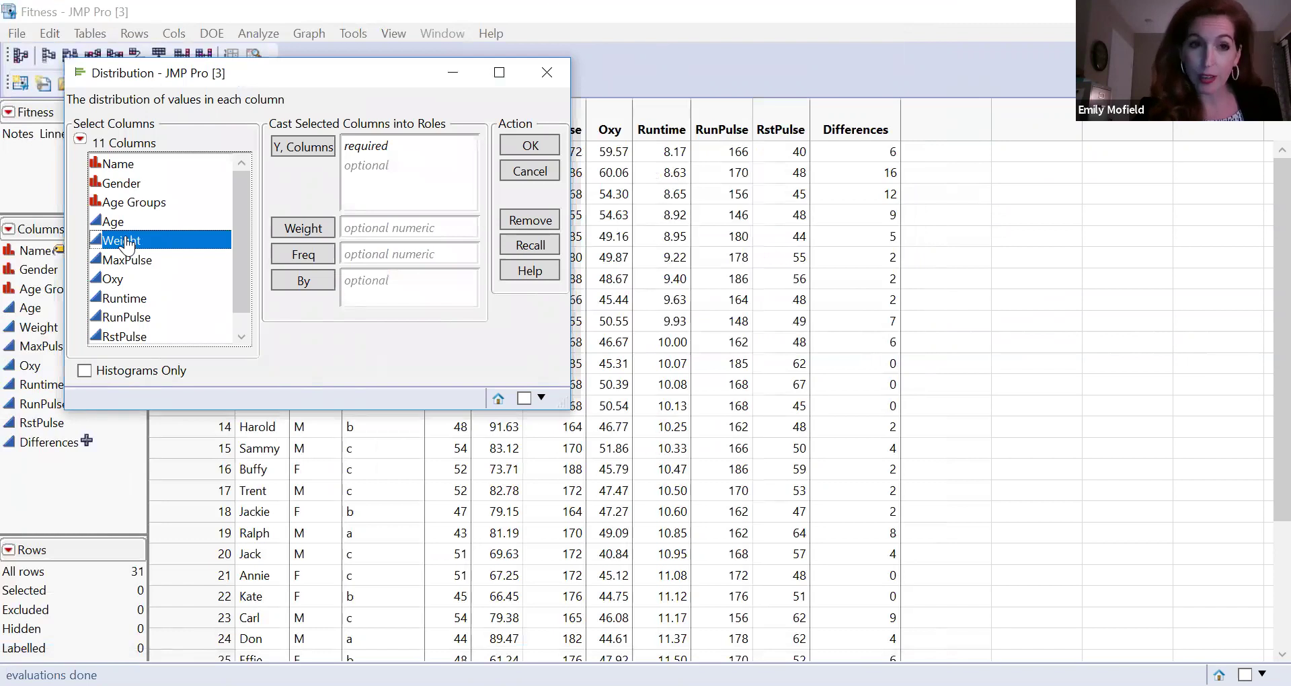
{"action": "left_click_drag", "start_coordinate": [398, 172], "coordinate": [398, 173]}
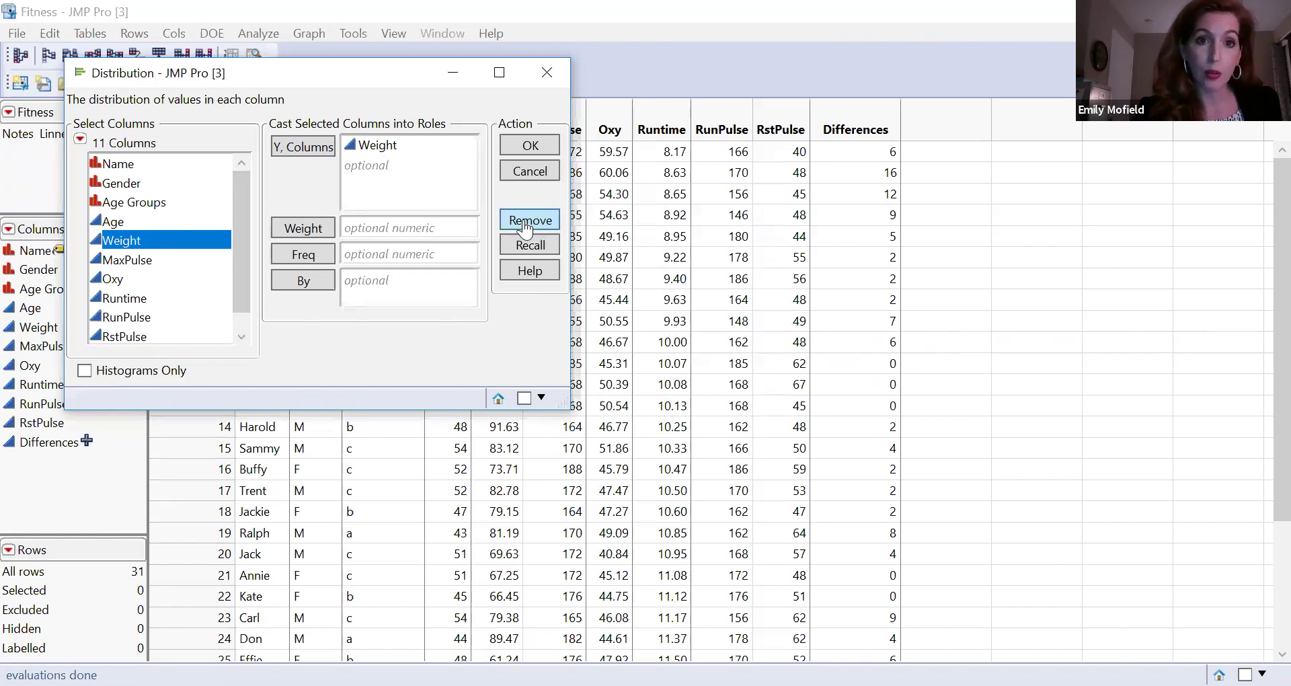
{"action": "left_click", "coordinate": [433, 152]}
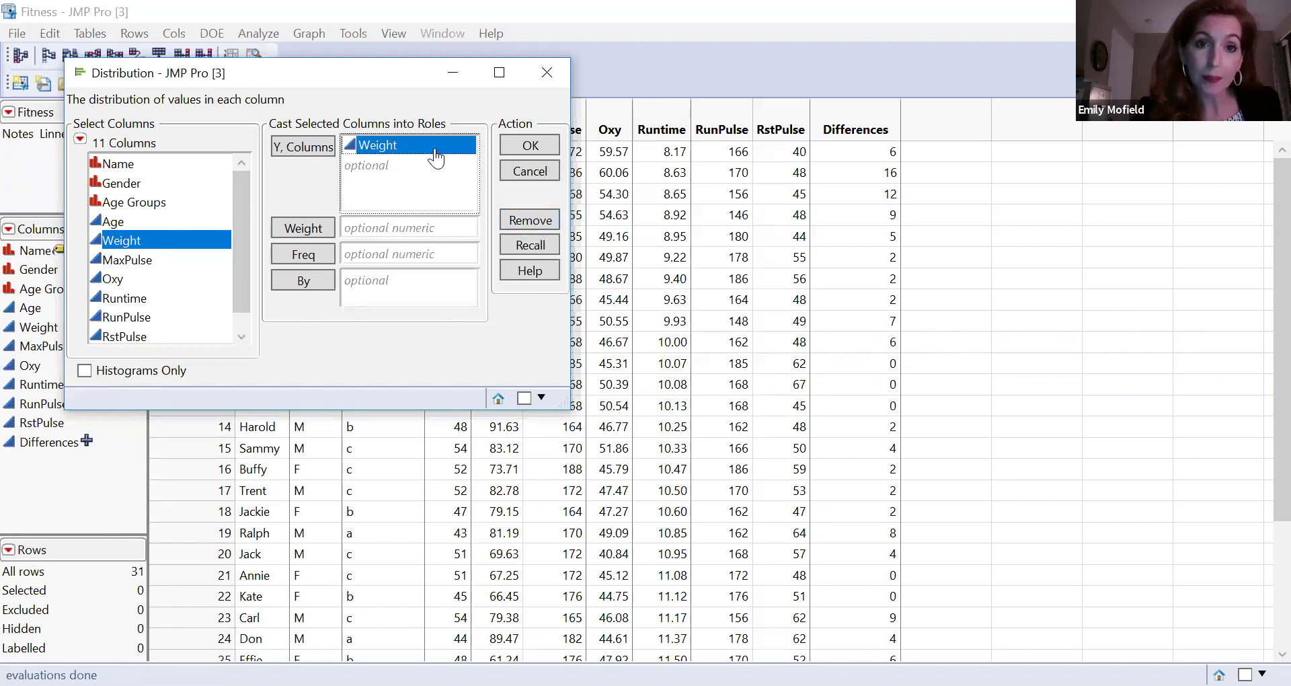
{"action": "left_click", "coordinate": [529, 222]}
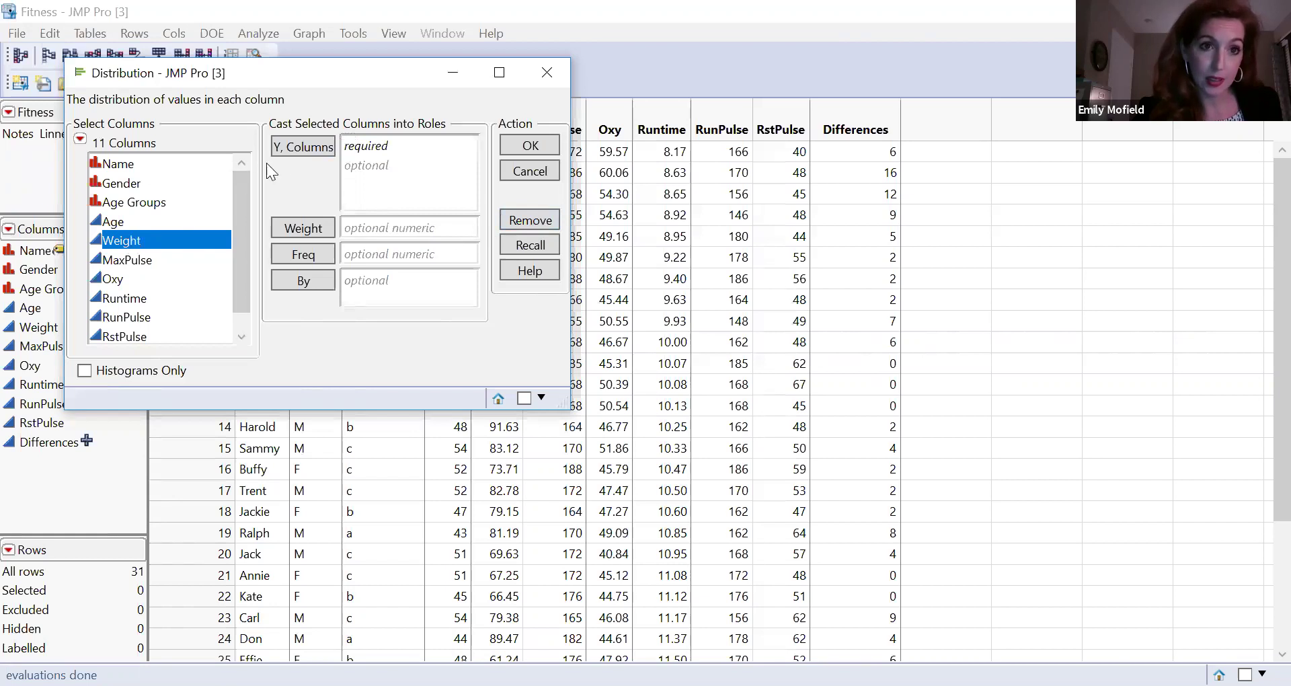
{"action": "left_click", "coordinate": [296, 148]}
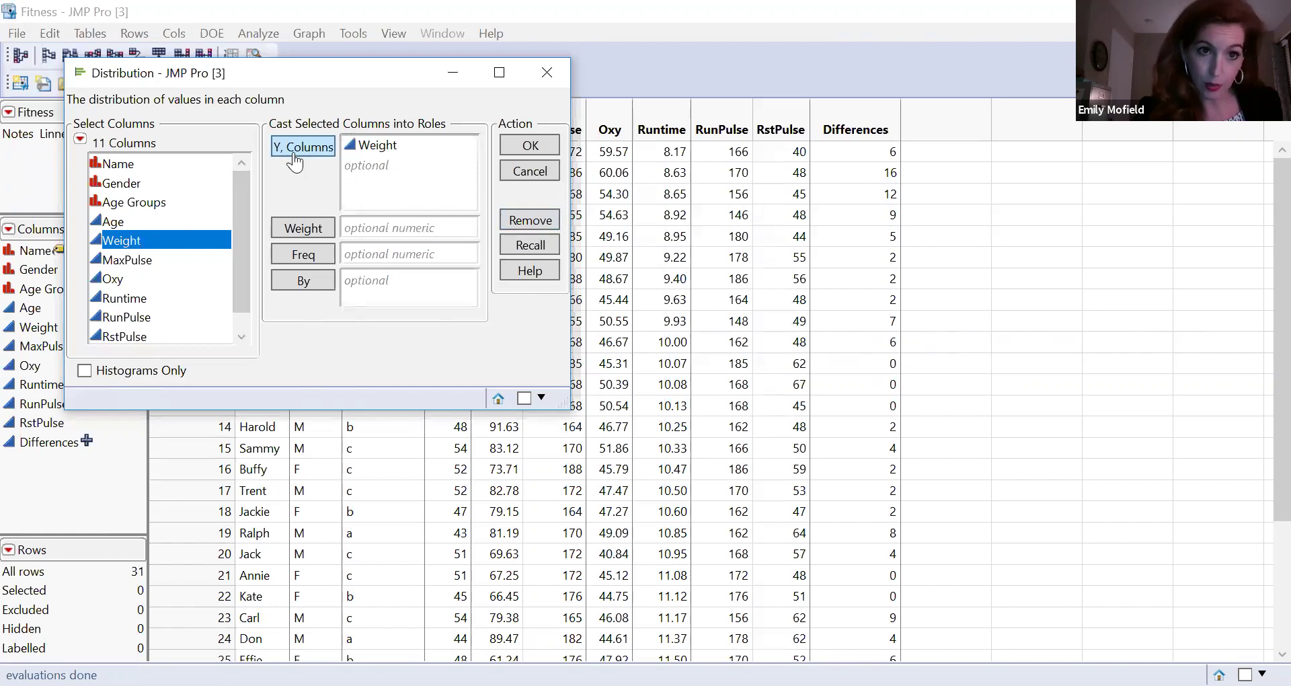
{"action": "left_click", "coordinate": [531, 146]}
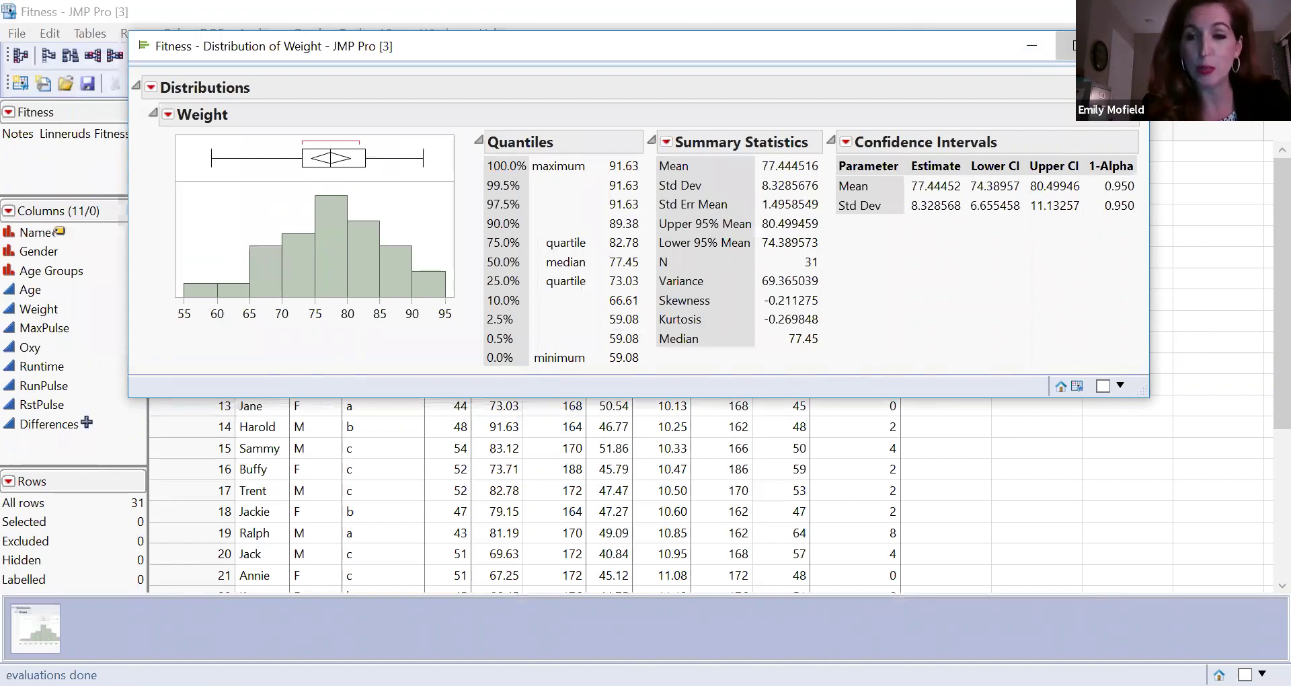
- Maximize the Distribution of Weight report window with Super+Up
{"action": "key", "text": "super+Up"}
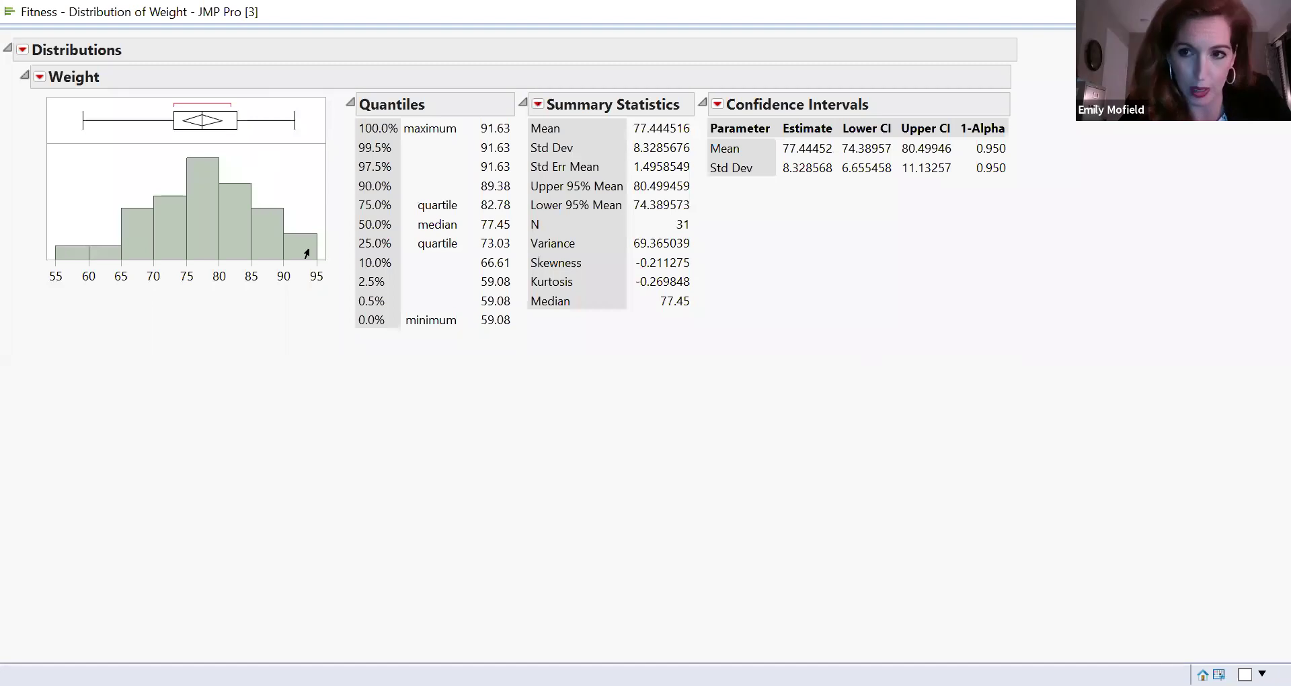
{"action": "right_click", "coordinate": [299, 225]}
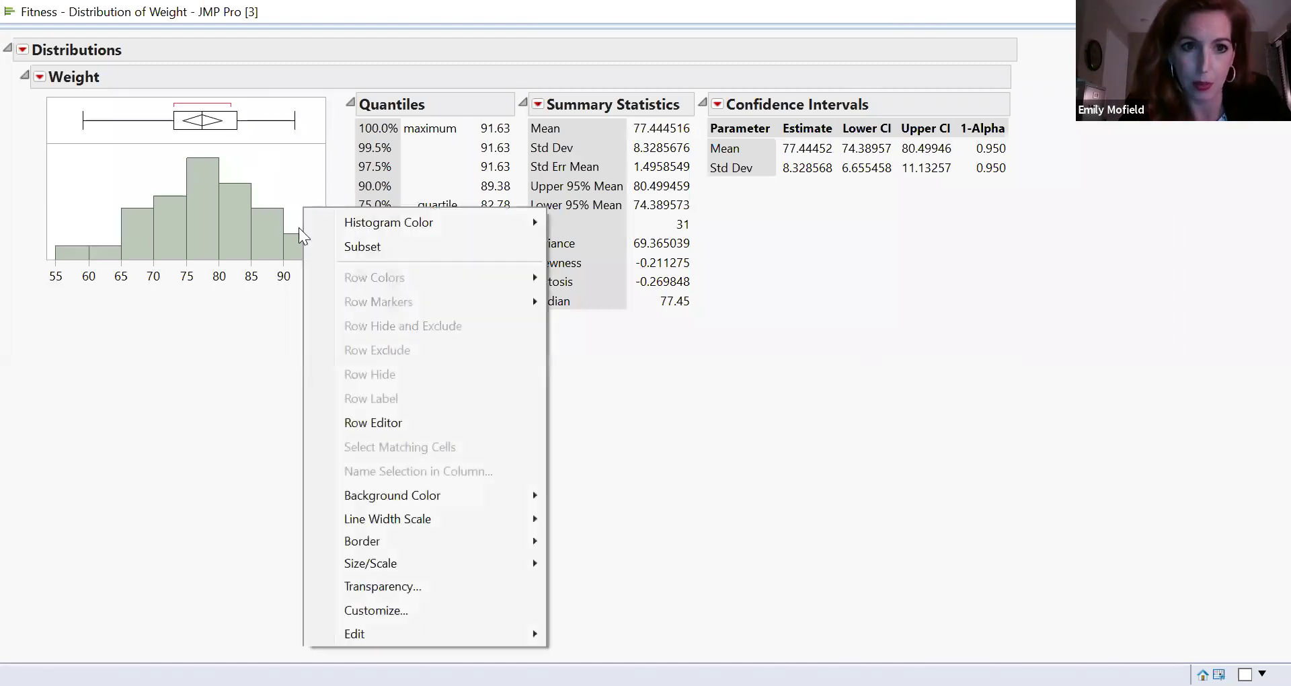
{"action": "left_click", "coordinate": [247, 366]}
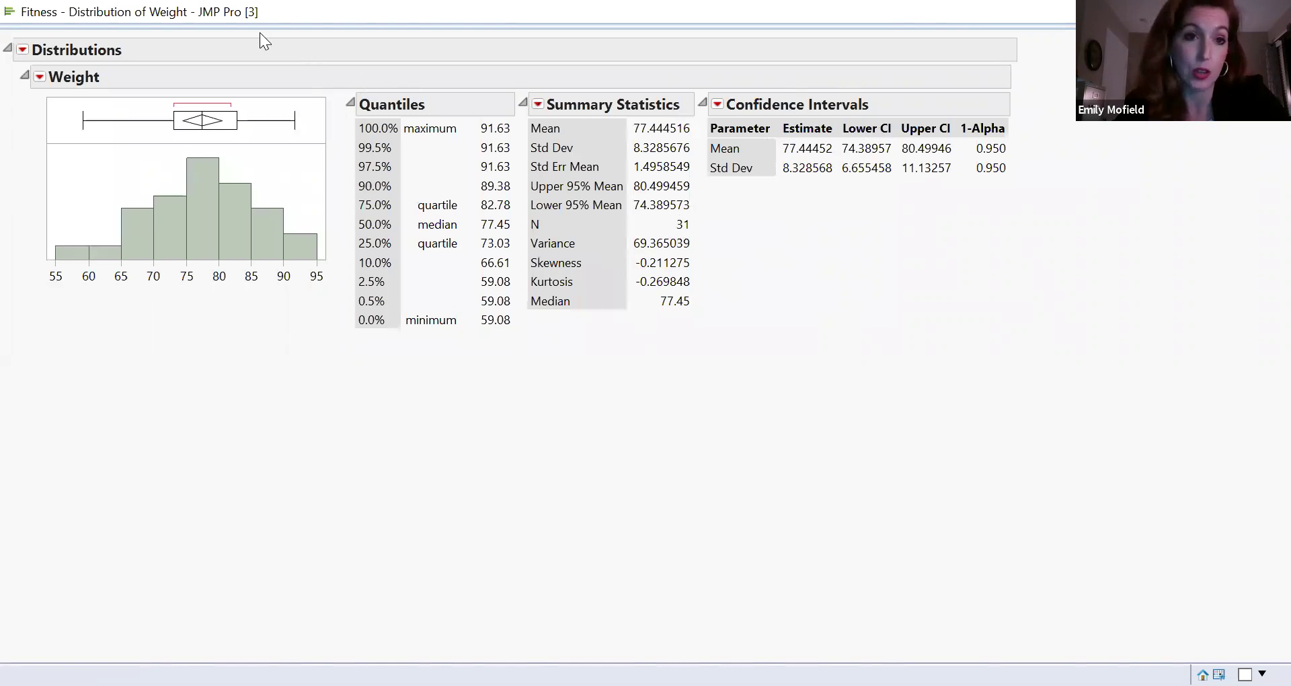
- Run a Distribution analysis on Age, Weight, MaxPulse and Oxy from the Fitness table
{"action": "left_click", "coordinate": [276, 56]}
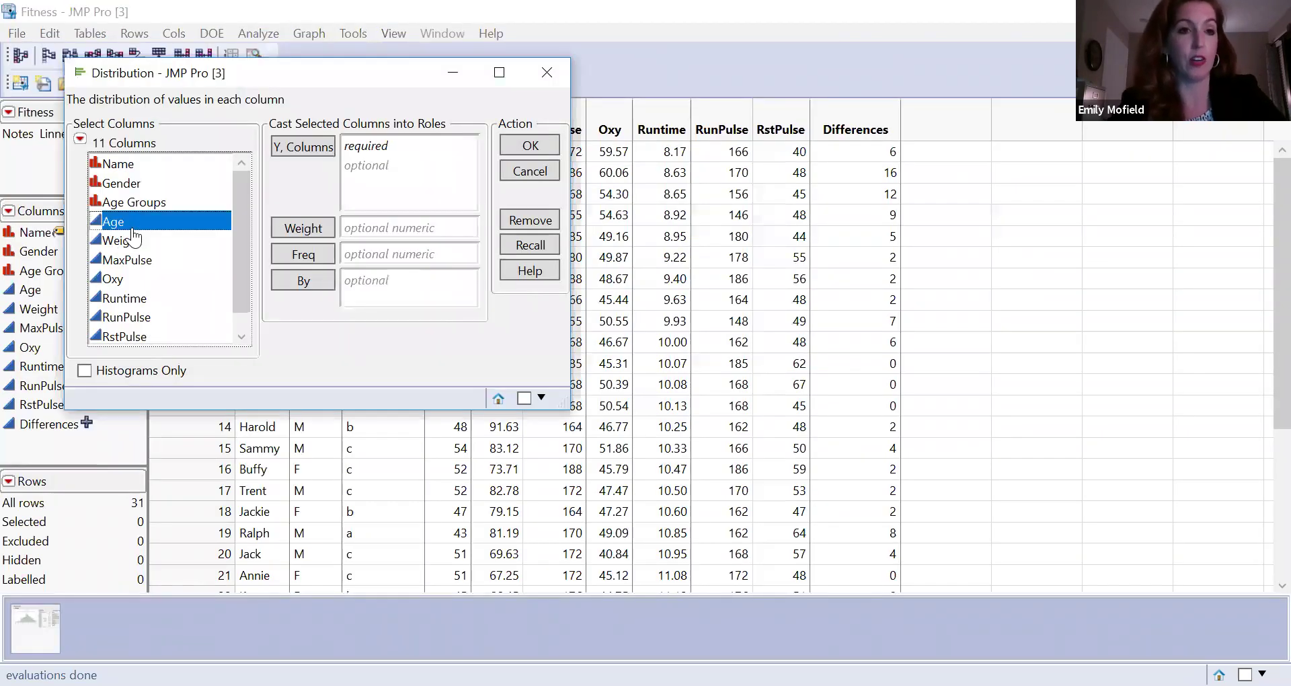
{"action": "left_click", "coordinate": [134, 244], "text": "shift"}
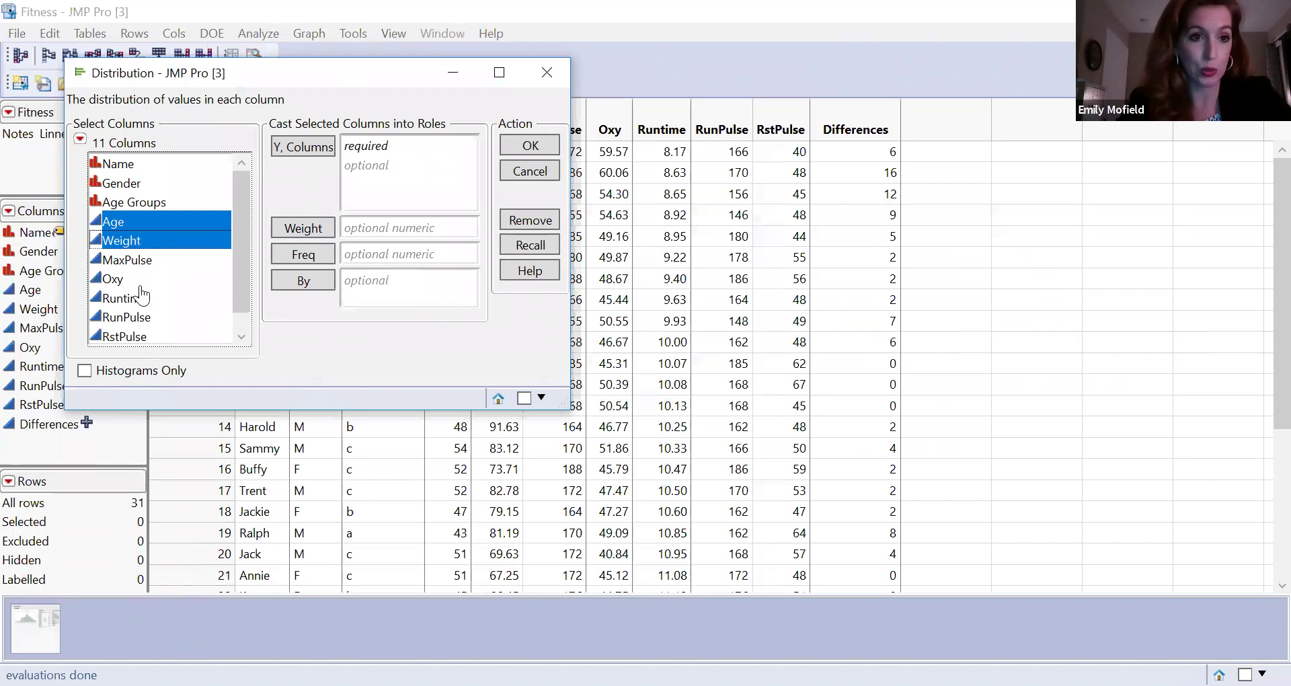
{"action": "left_click", "coordinate": [139, 263], "text": "shift"}
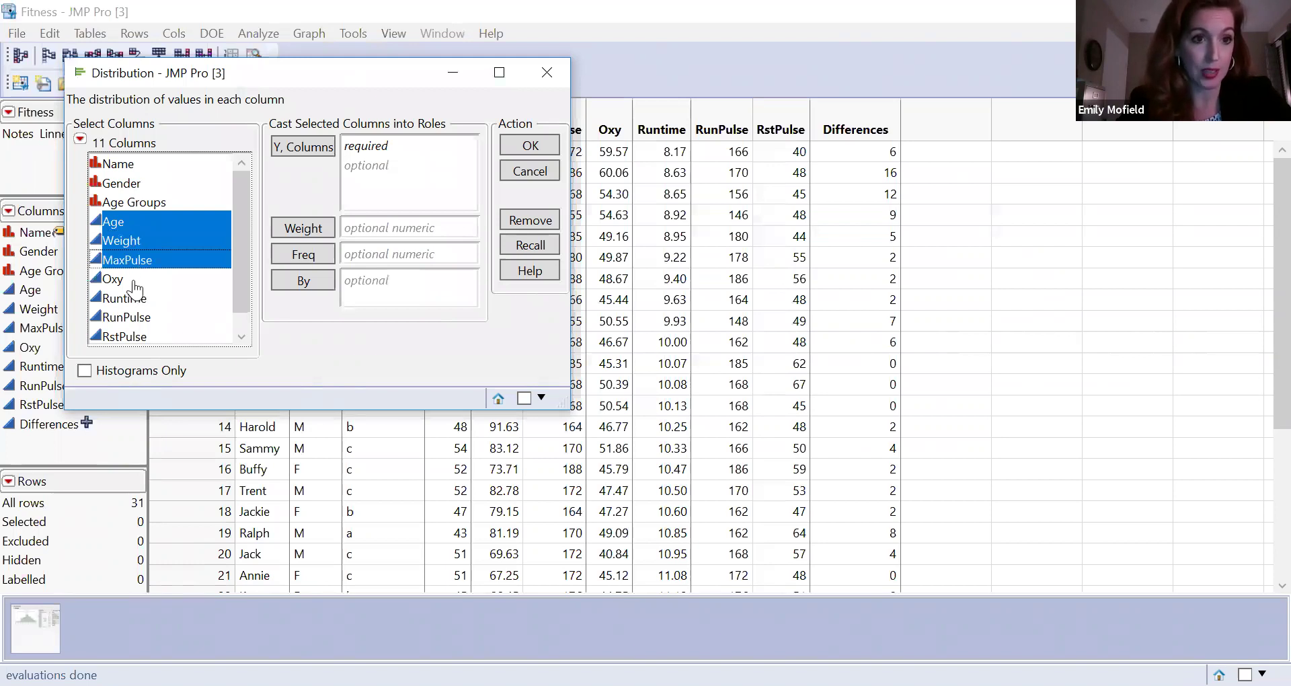
{"action": "left_click", "coordinate": [135, 281], "text": "shift"}
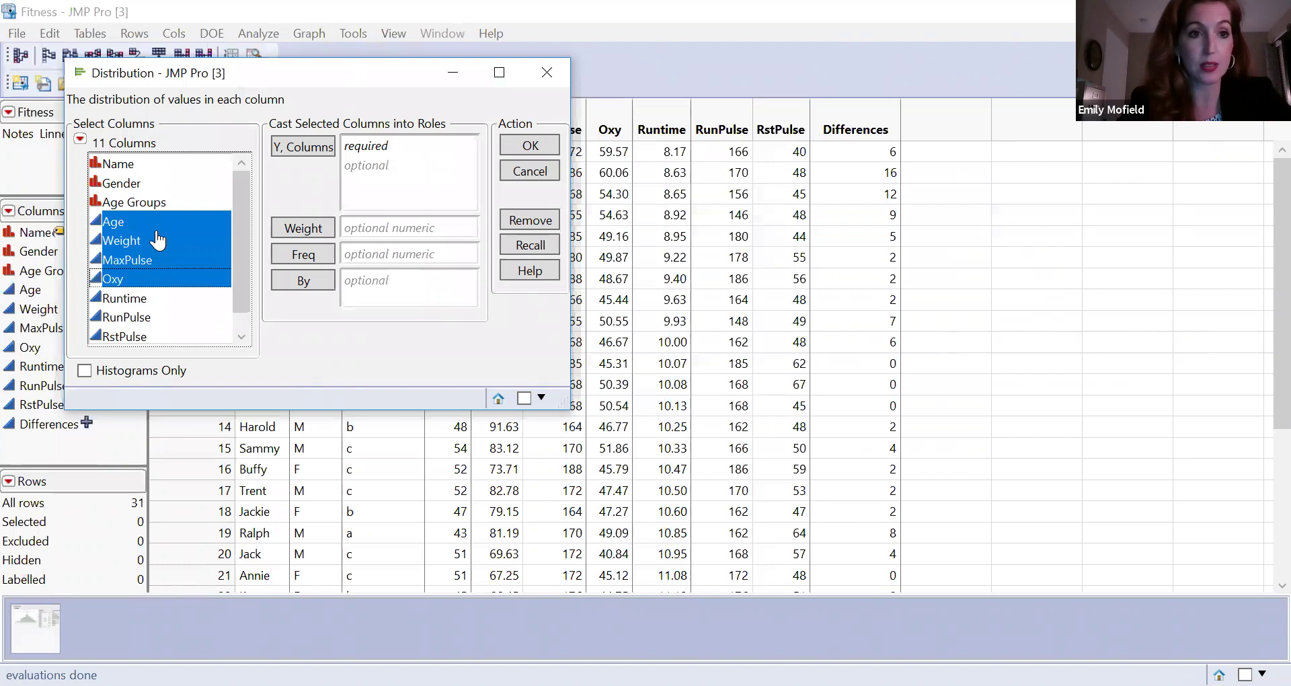
{"action": "left_click", "coordinate": [158, 240]}
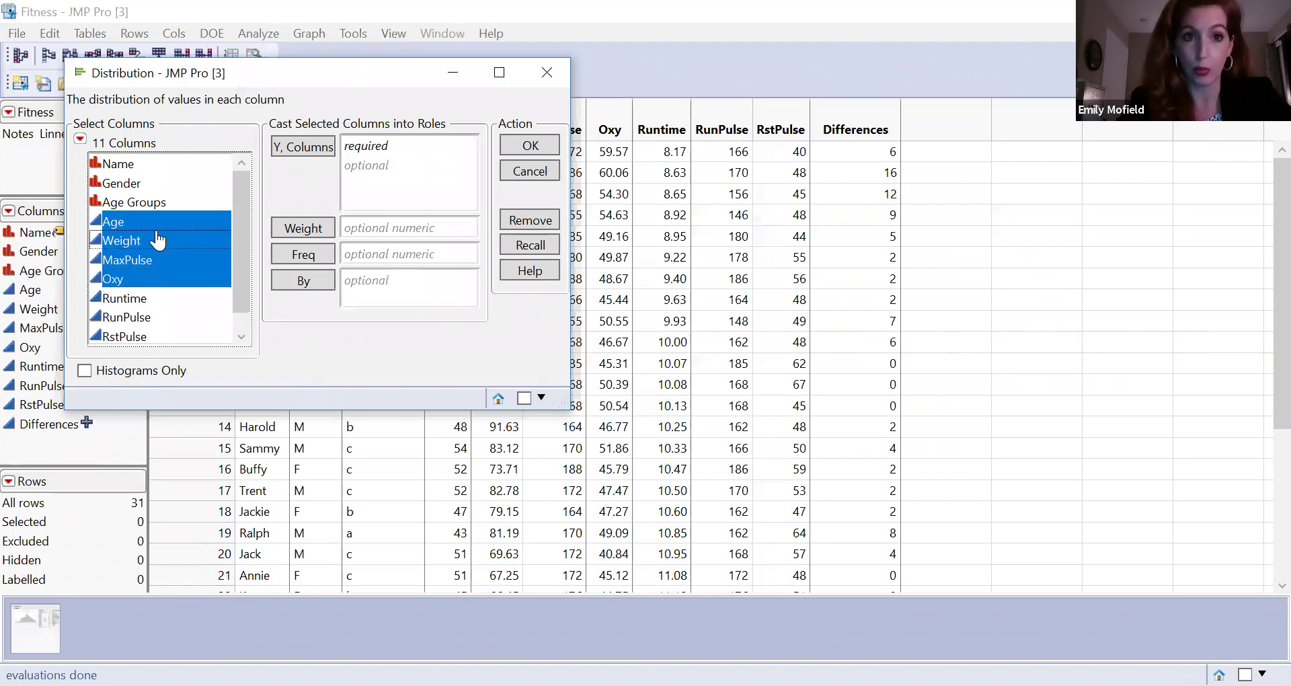
{"action": "left_click_drag", "start_coordinate": [158, 240], "coordinate": [351, 179]}
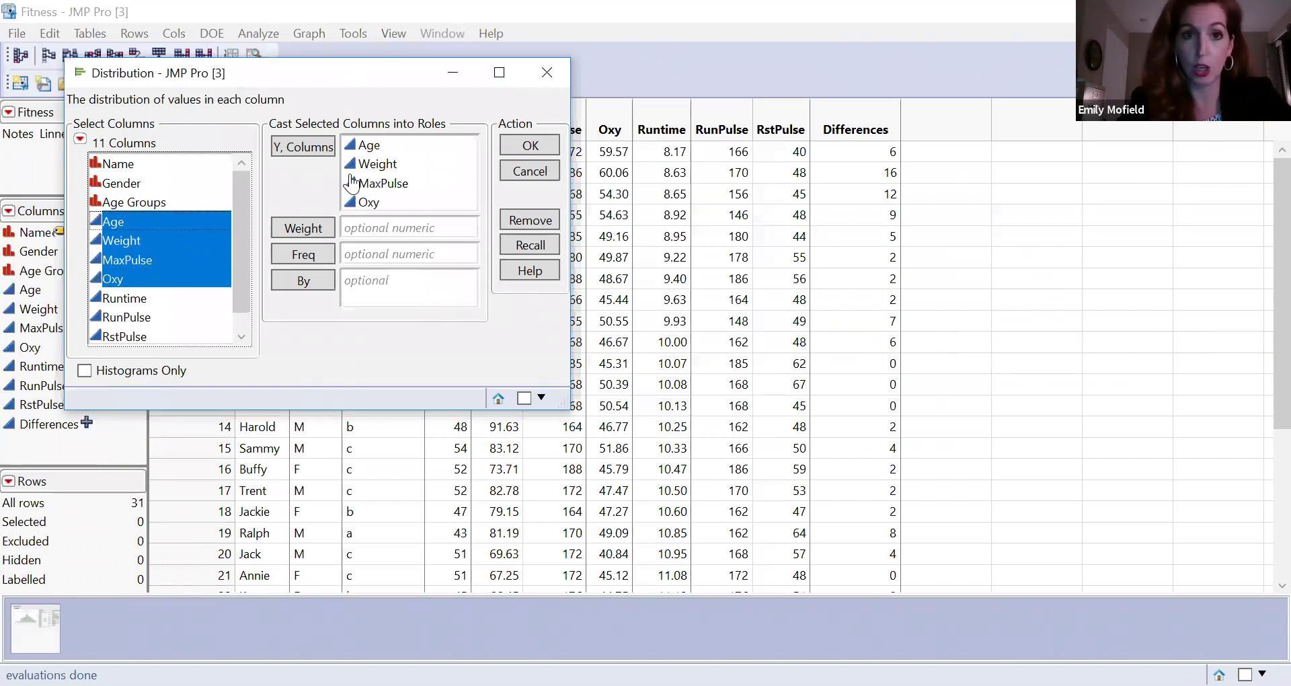
{"action": "left_click", "coordinate": [530, 146]}
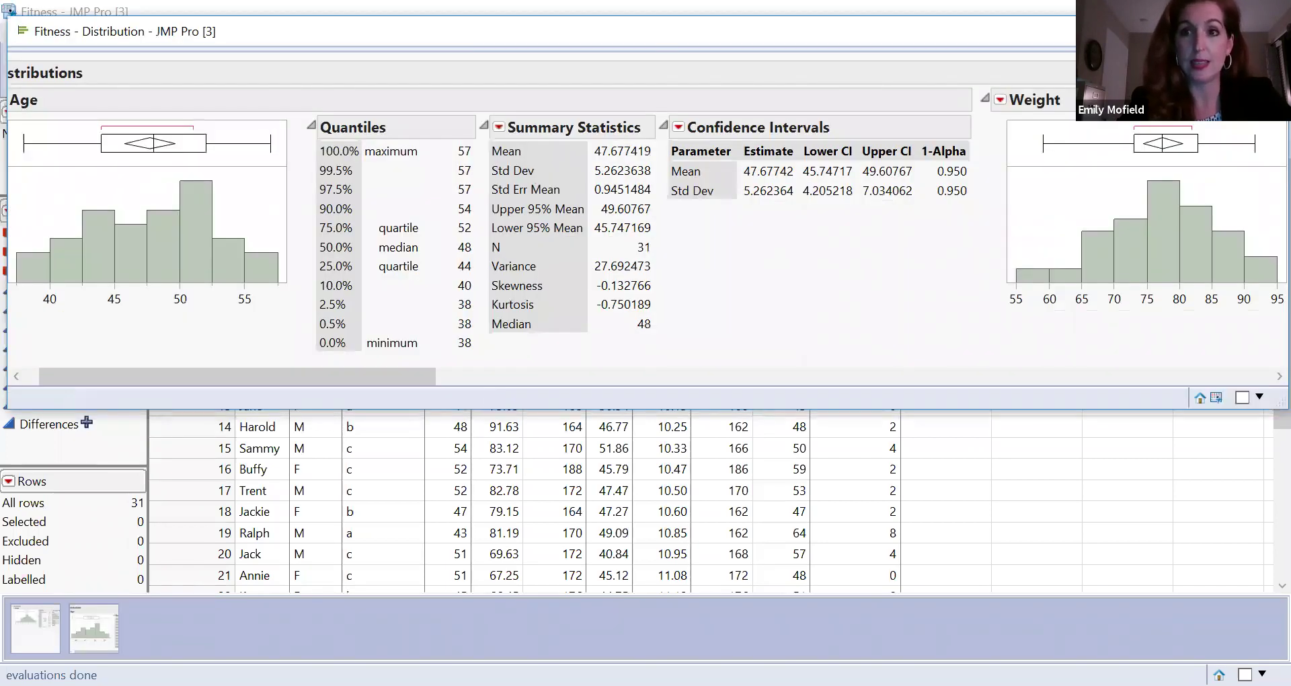
- Maximize the four-variable report and scroll across the Age, Weight, MaxPulse and Oxy sections
{"action": "key", "text": "super+Up"}
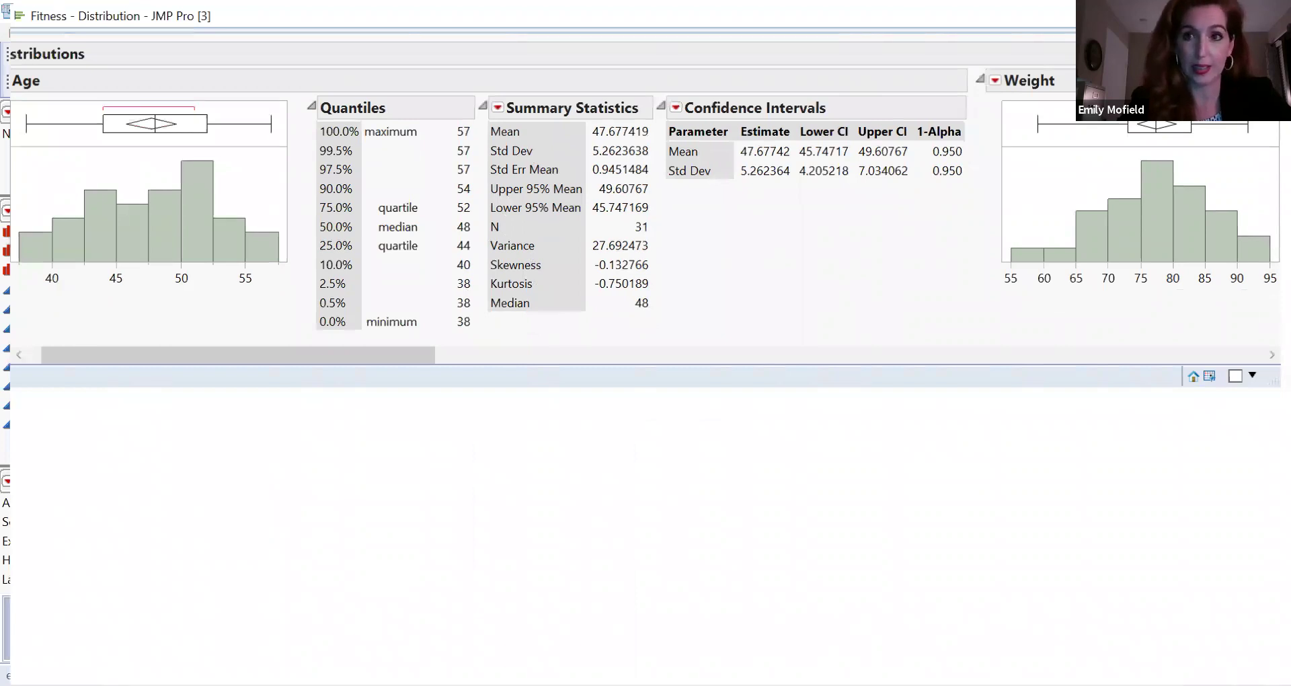
{"action": "scroll", "coordinate": [645, 269], "scroll_direction": "right", "scroll_amount": 7}
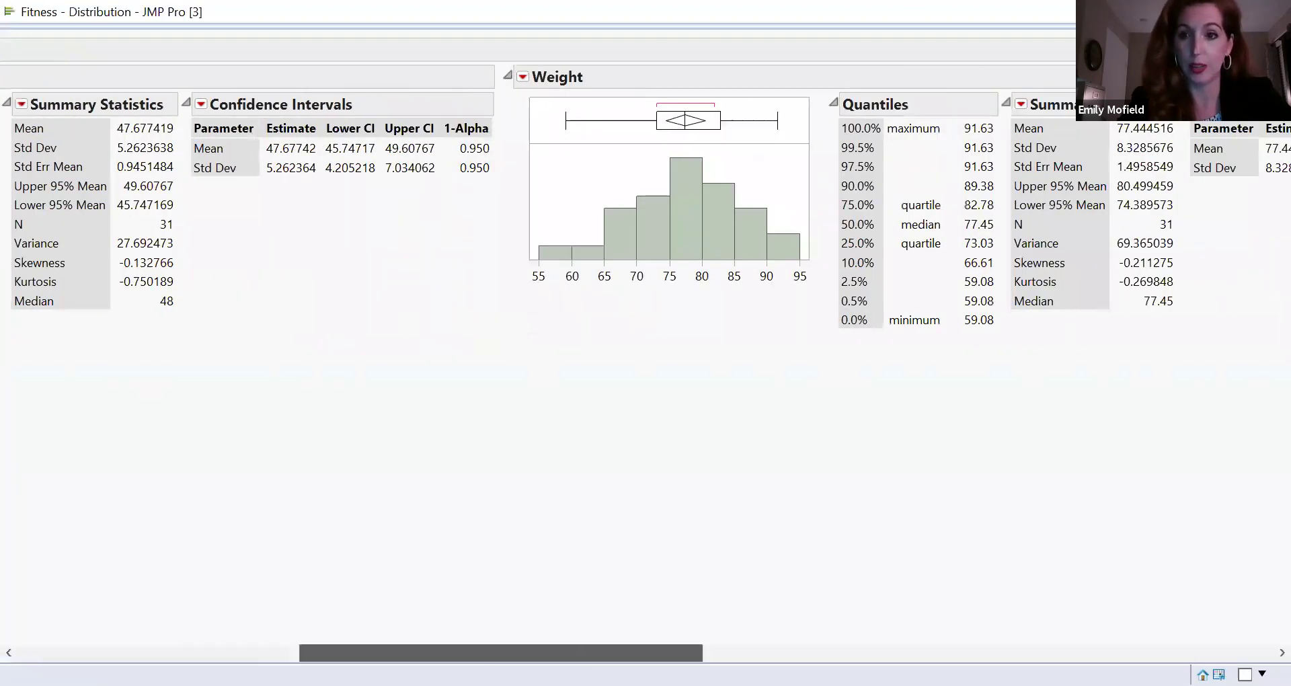
{"action": "scroll", "coordinate": [645, 269], "scroll_direction": "right", "scroll_amount": 20}
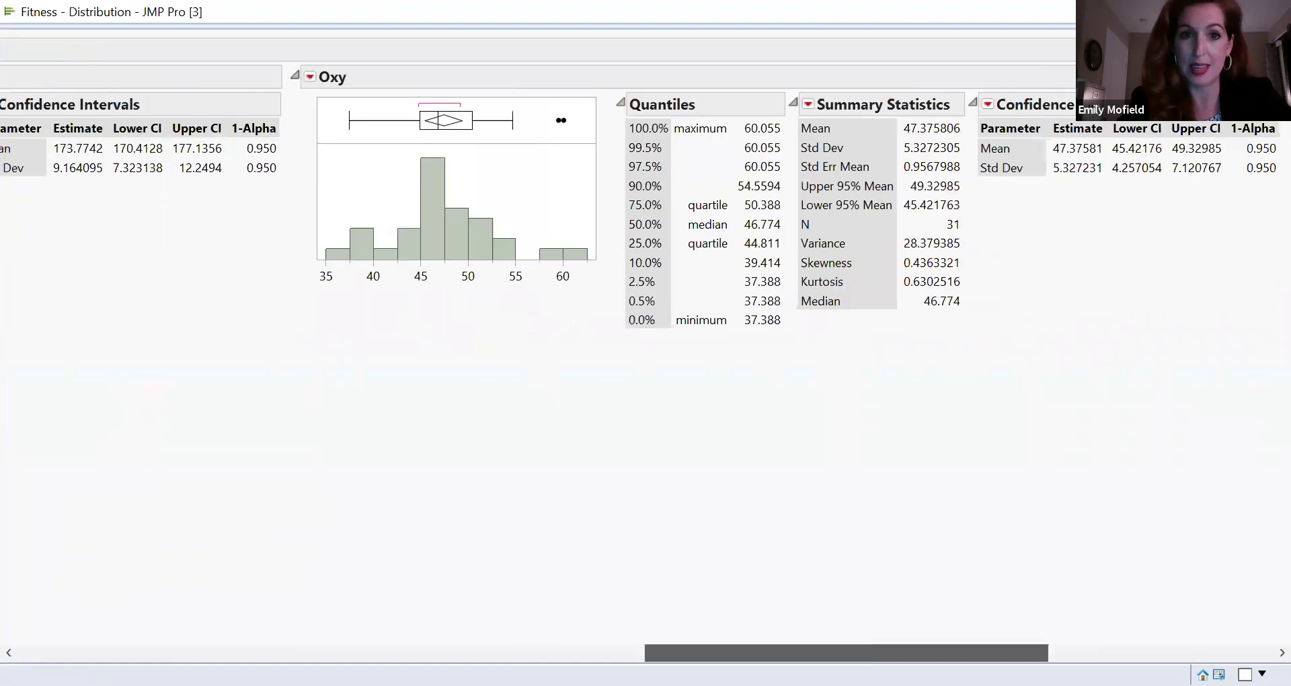
{"action": "scroll", "coordinate": [646, 269], "scroll_direction": "left", "scroll_amount": 15}
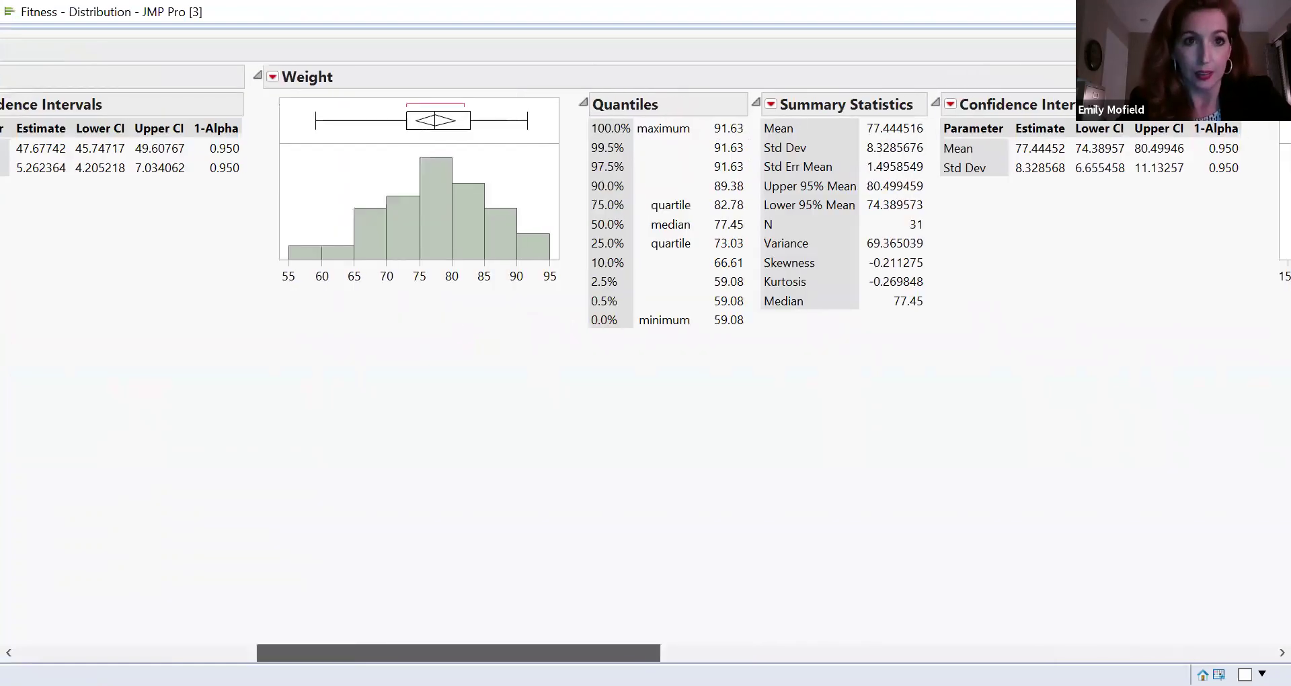
{"action": "scroll", "coordinate": [646, 269], "scroll_direction": "left", "scroll_amount": 2}
{"action": "scroll", "coordinate": [432, 622], "scroll_direction": "left", "scroll_amount": 9}
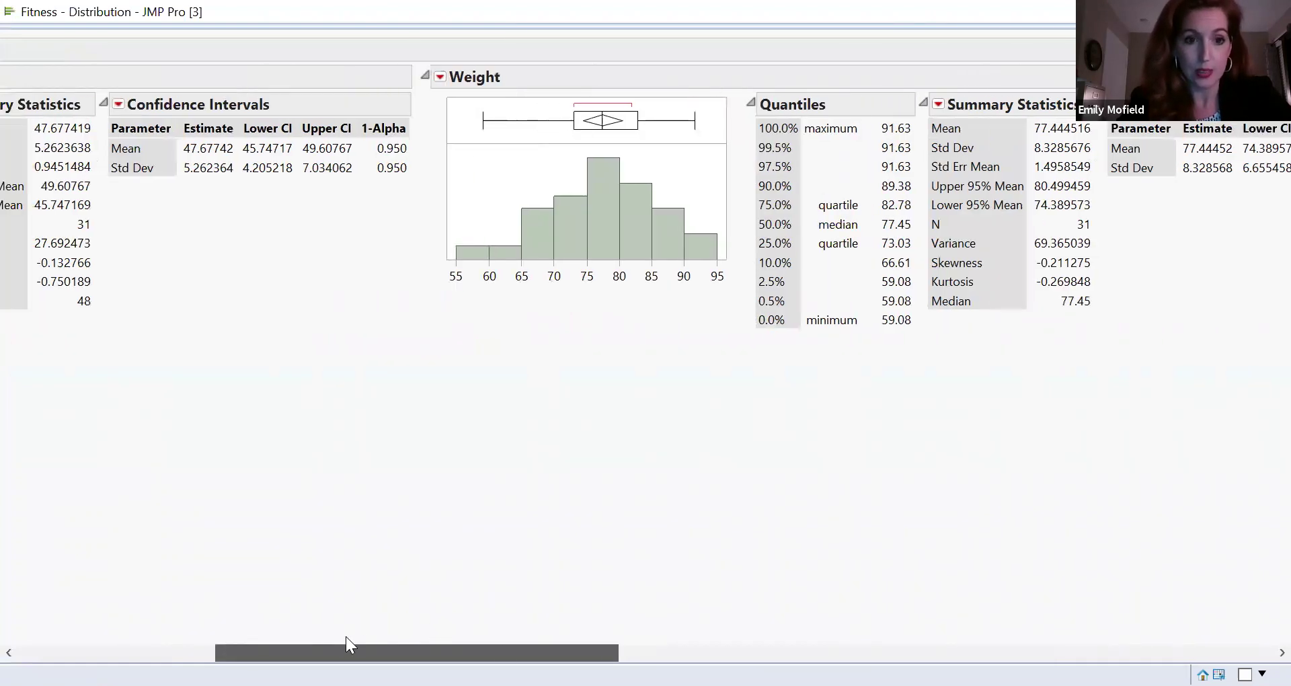